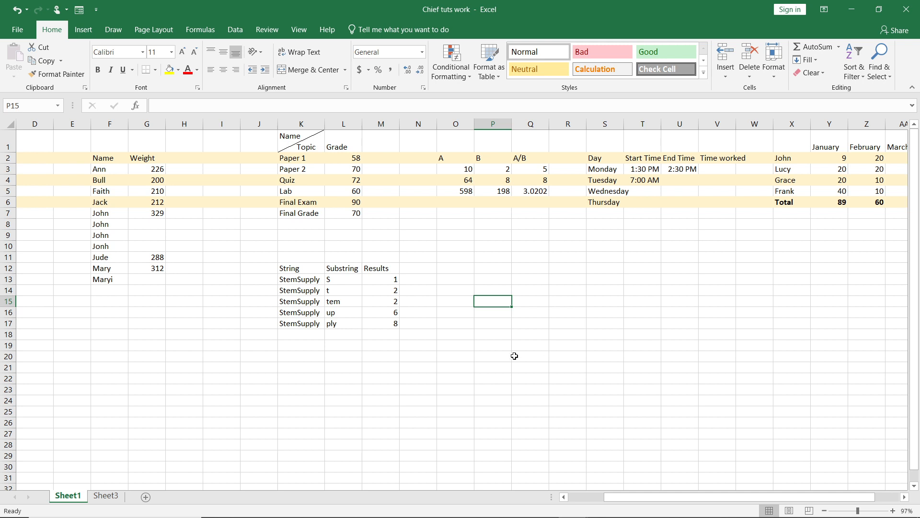
# Inspect the FIND formulas in the Results cells M13 through M17.
pyautogui.click(393, 278)
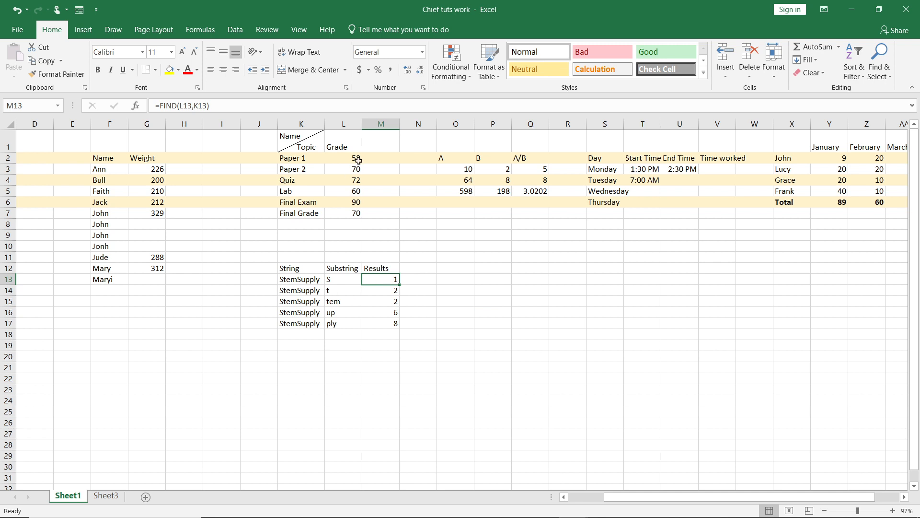
pyautogui.click(386, 292)
pyautogui.click(387, 302)
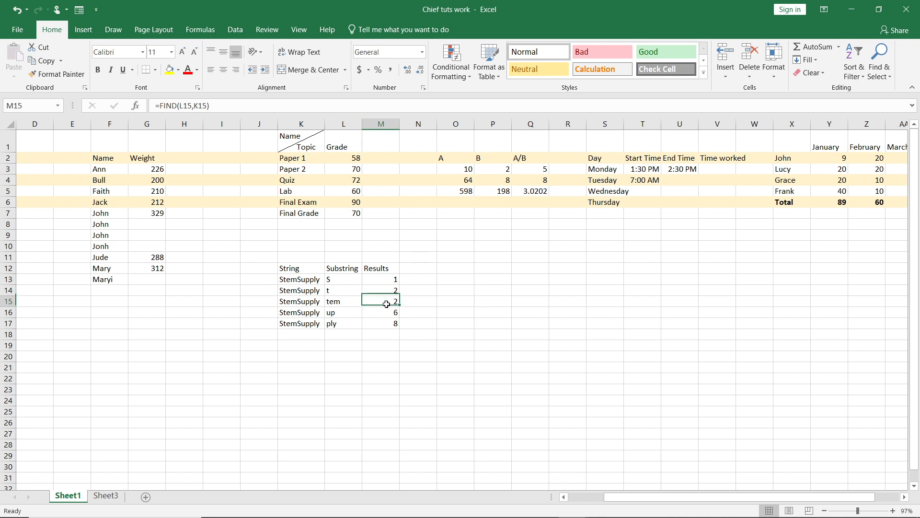
pyautogui.click(387, 313)
pyautogui.click(387, 323)
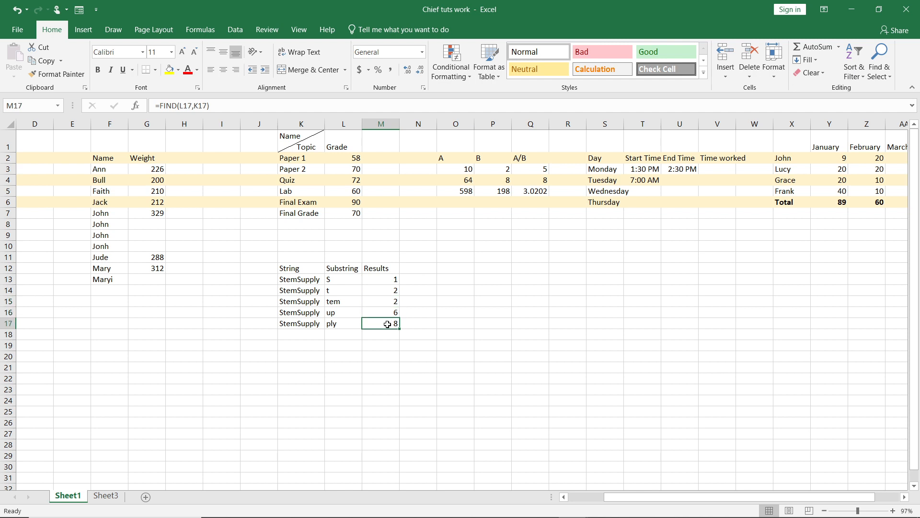
# Select the five results in M13:M17.
pyautogui.click(435, 270)
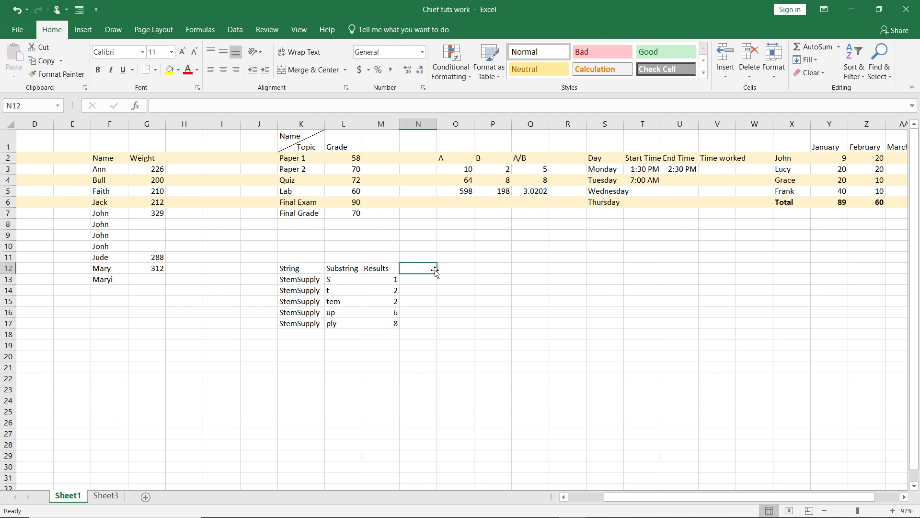
pyautogui.click(382, 279)
pyautogui.moveTo(383, 279); pyautogui.dragTo(391, 326)
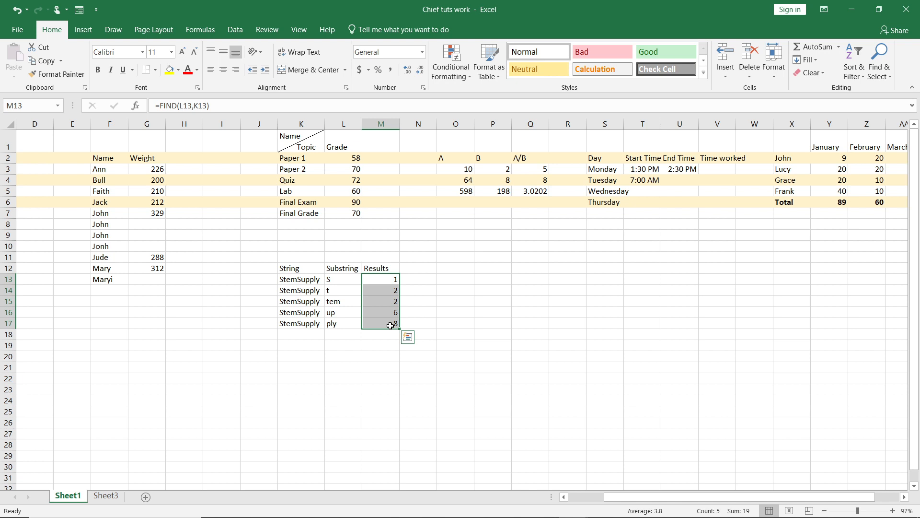
# Set M13:M17 to Hidden as well as Locked in the cell protection settings.
pyautogui.rightClick(391, 325)
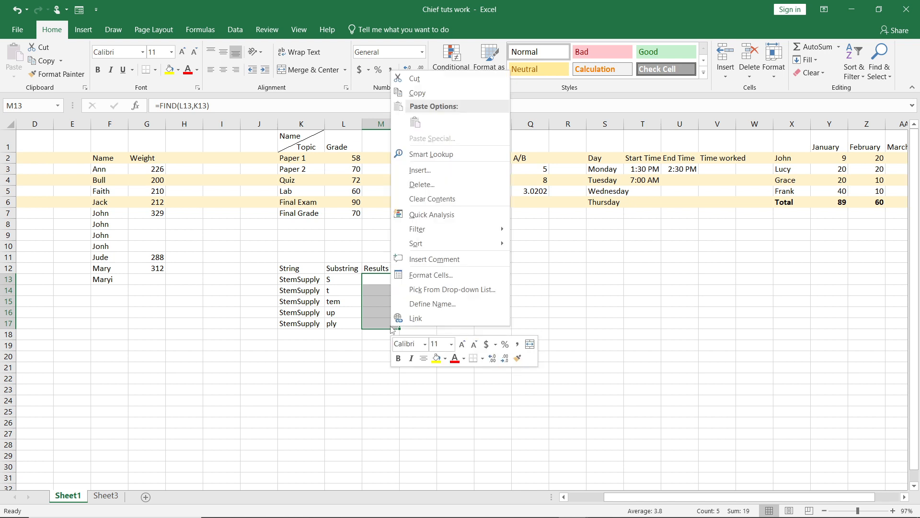
pyautogui.click(426, 276)
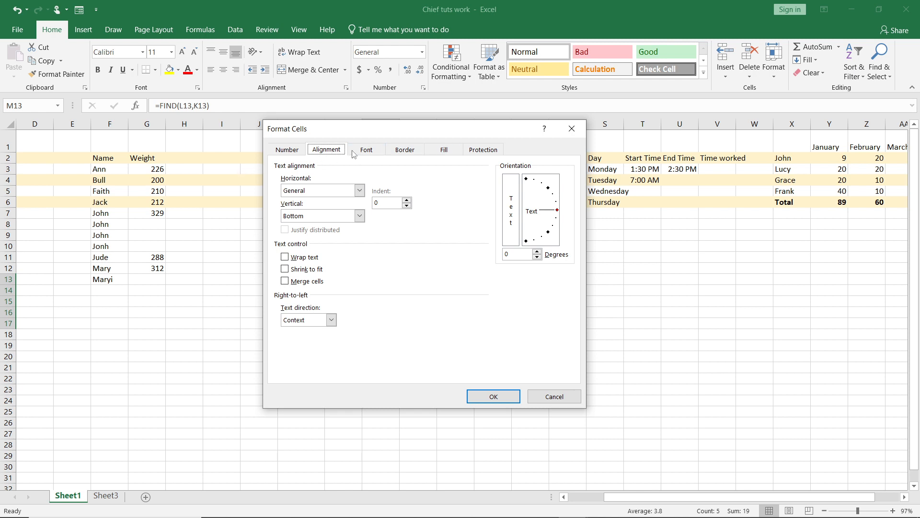
pyautogui.click(488, 150)
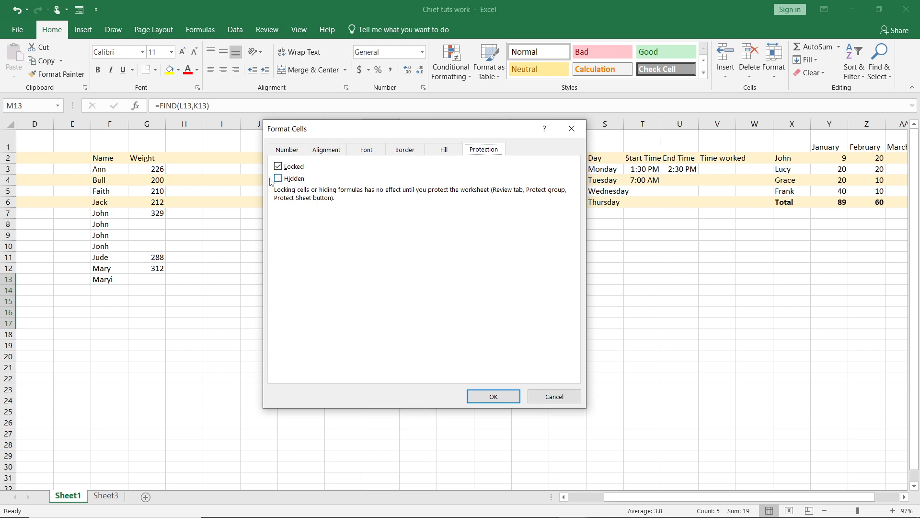
pyautogui.click(279, 178)
pyautogui.click(505, 399)
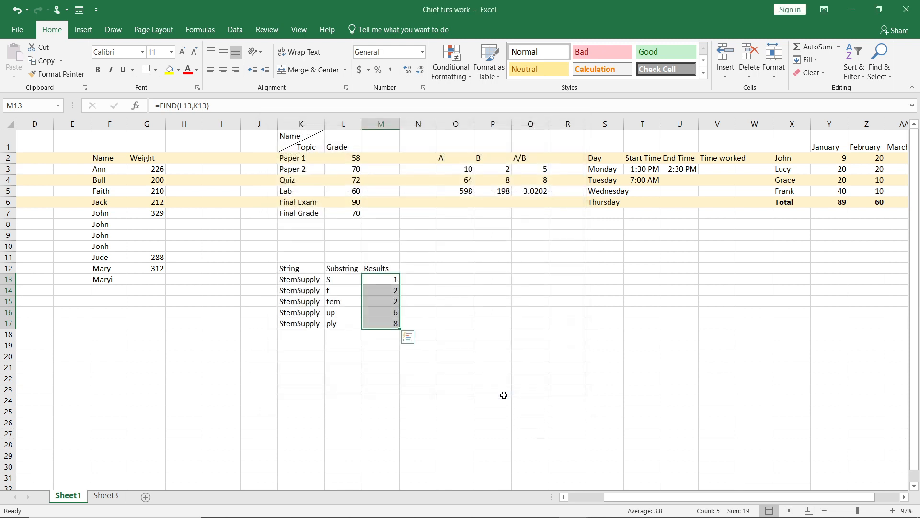
pyautogui.click(477, 311)
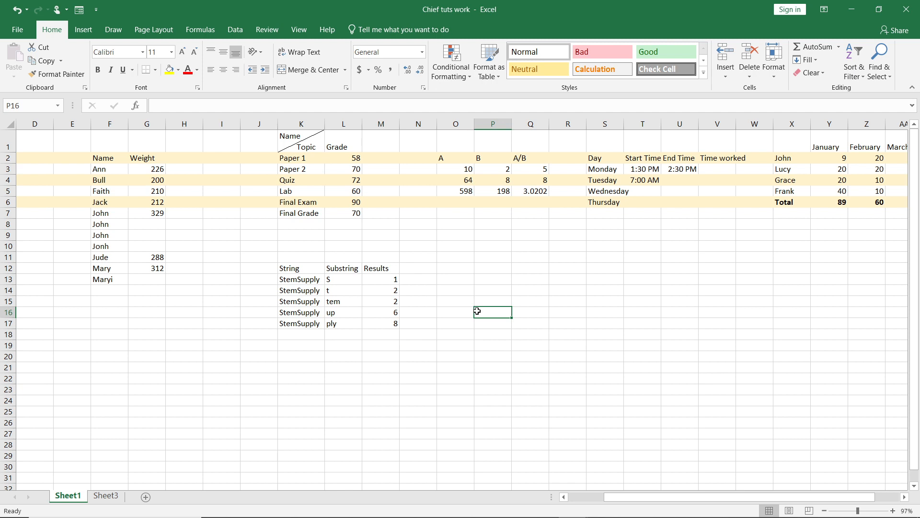
pyautogui.click(378, 279)
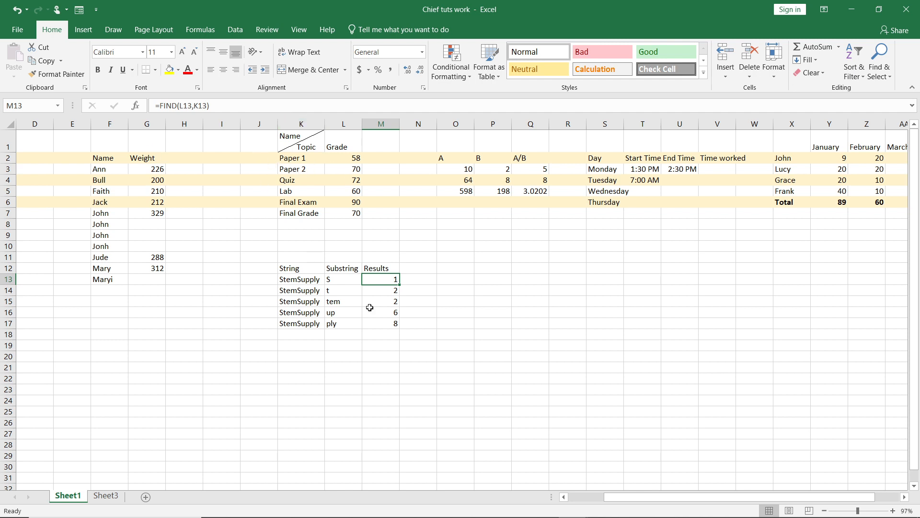
pyautogui.rightClick(382, 281)
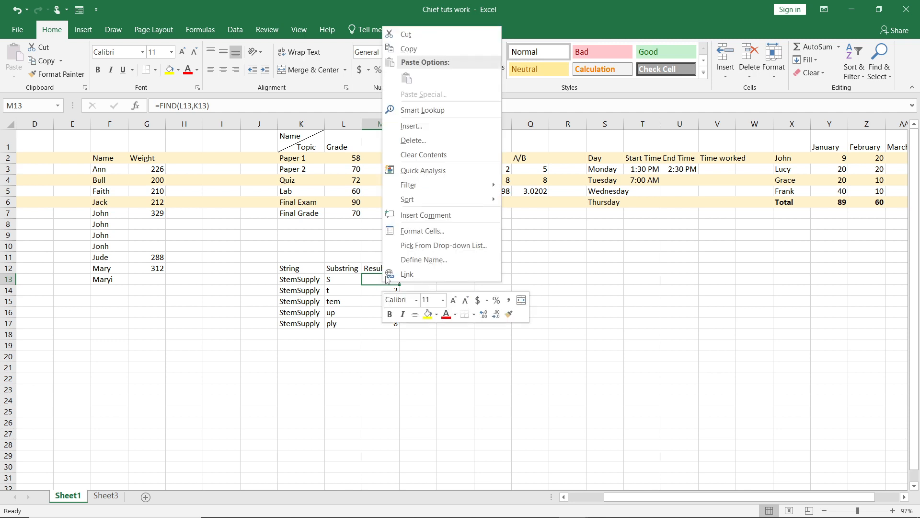
pyautogui.click(442, 230)
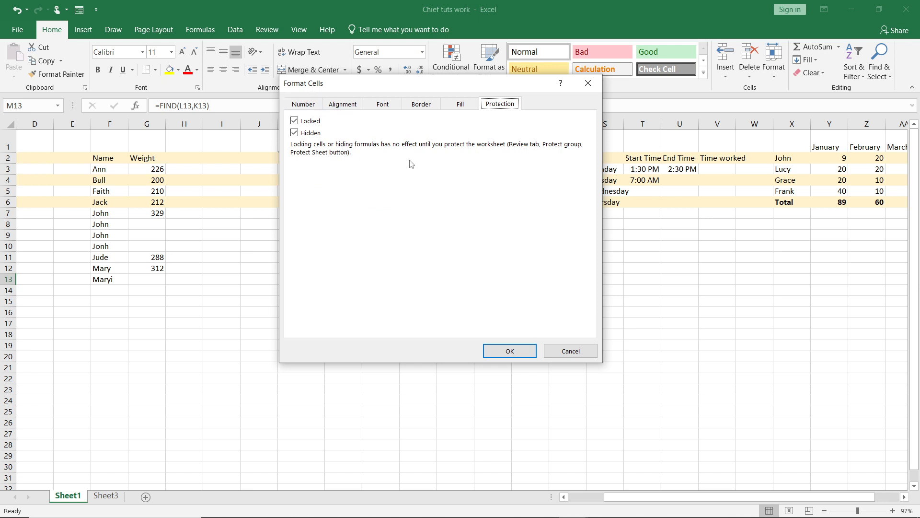
pyautogui.click(521, 357)
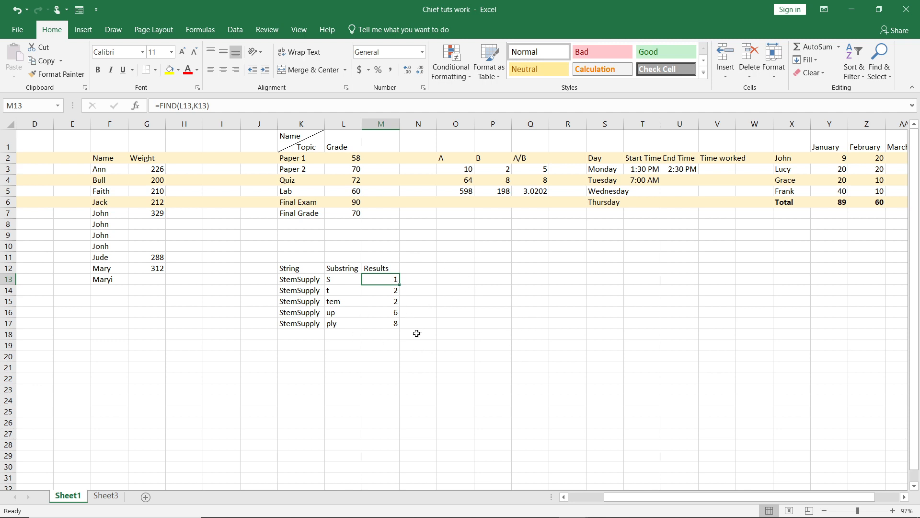
pyautogui.click(521, 283)
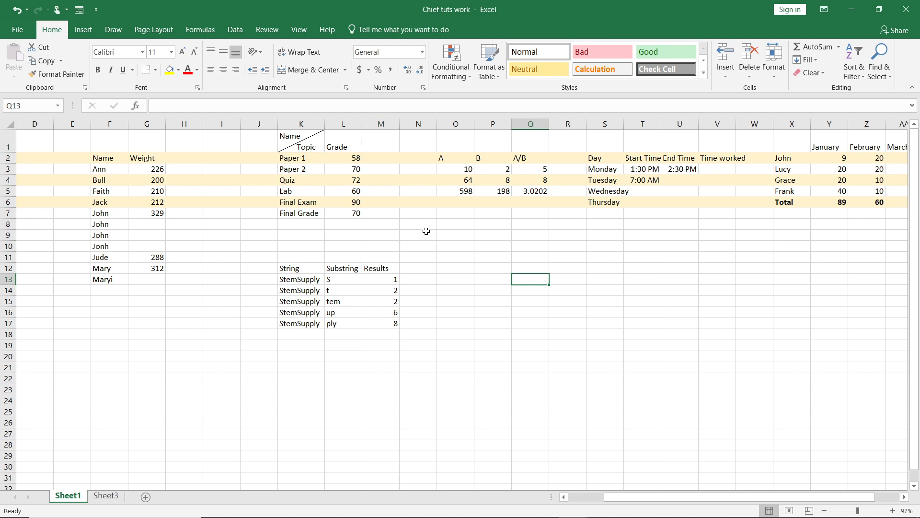
# Turn off Locked for the substring cells L13:L17 so they stay editable.
pyautogui.click(336, 290)
pyautogui.click(335, 279)
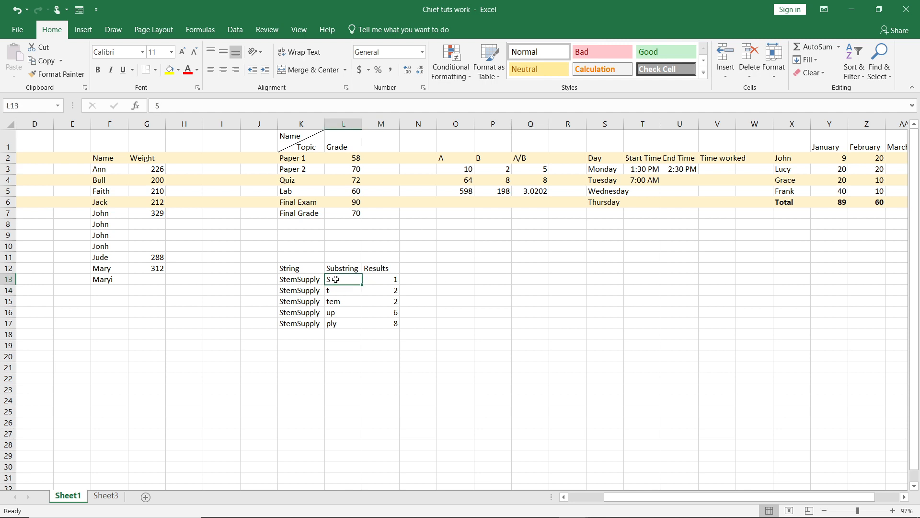
pyautogui.moveTo(335, 279); pyautogui.dragTo(341, 325)
pyautogui.rightClick(340, 327)
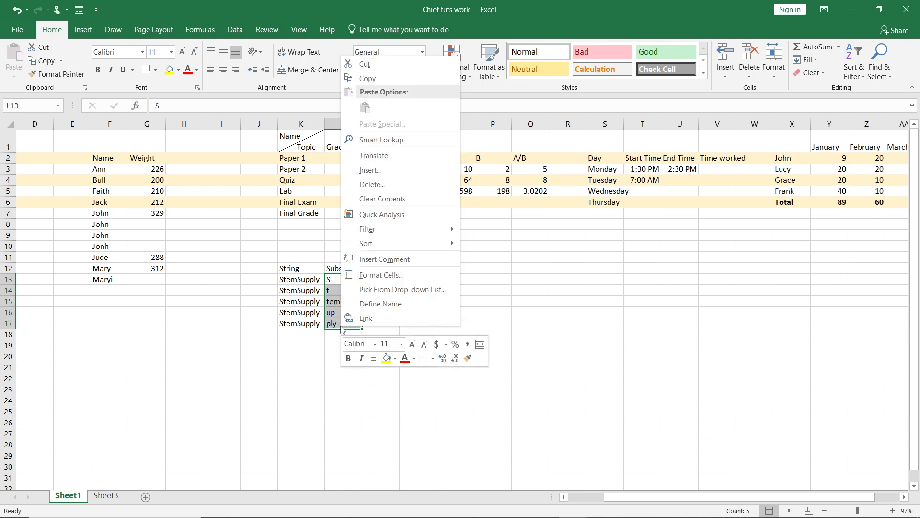
pyautogui.click(383, 274)
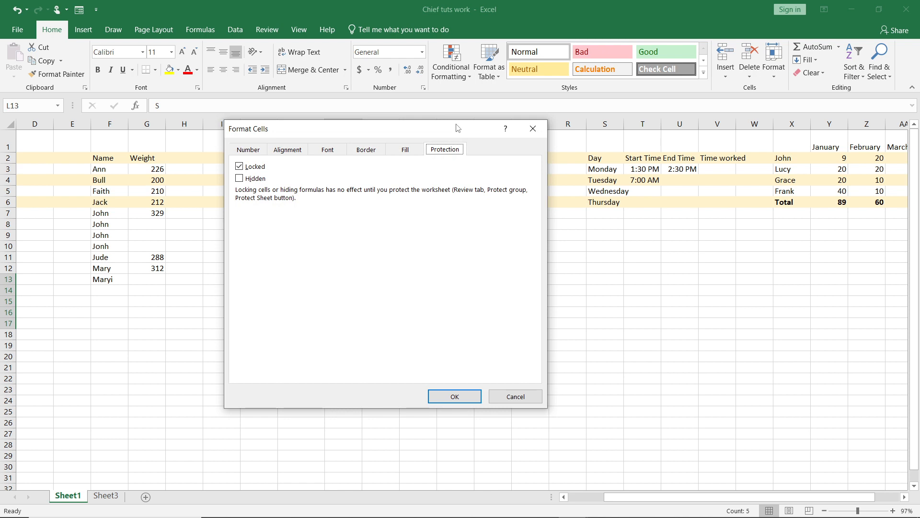
pyautogui.click(239, 167)
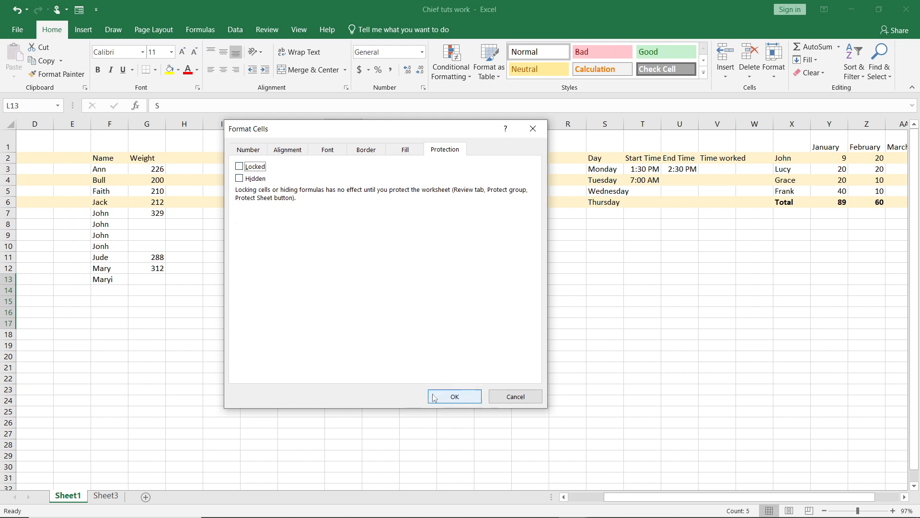
pyautogui.click(453, 398)
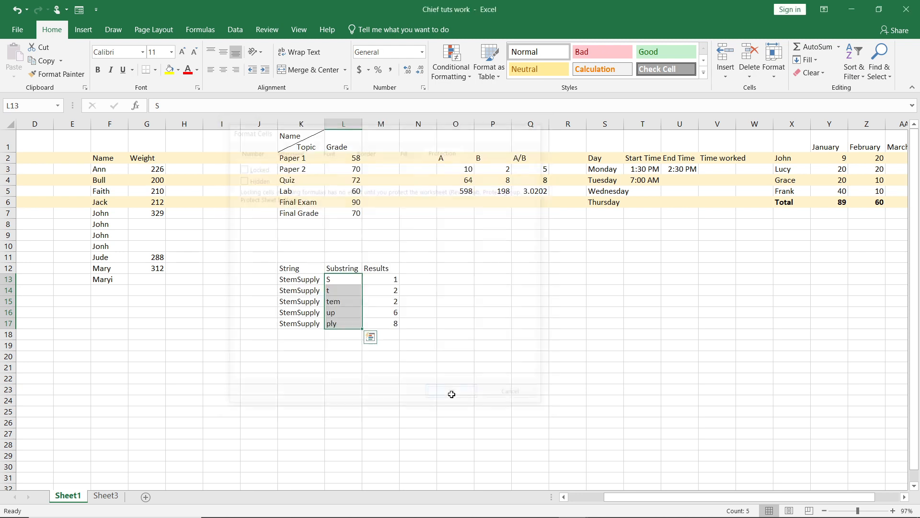
pyautogui.click(475, 277)
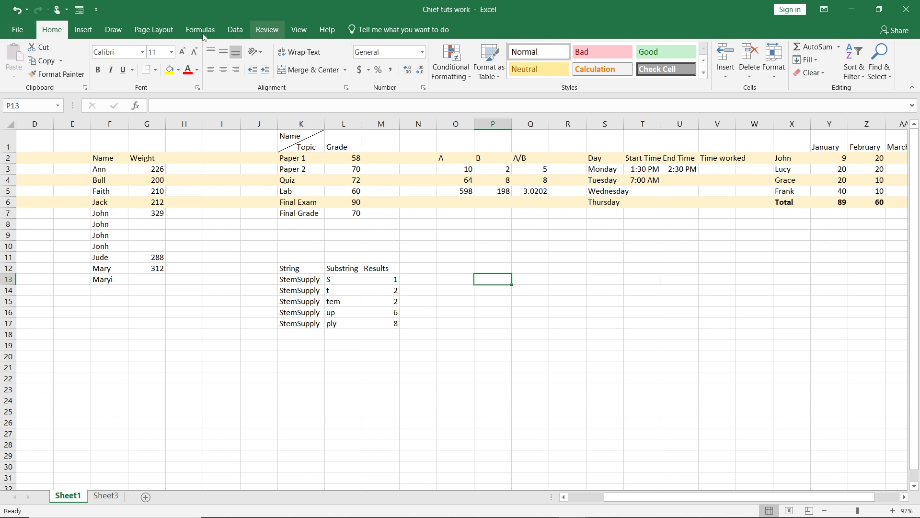
# Protect Sheet1 with a sheet password, re-entering it to confirm.
pyautogui.click(257, 30)
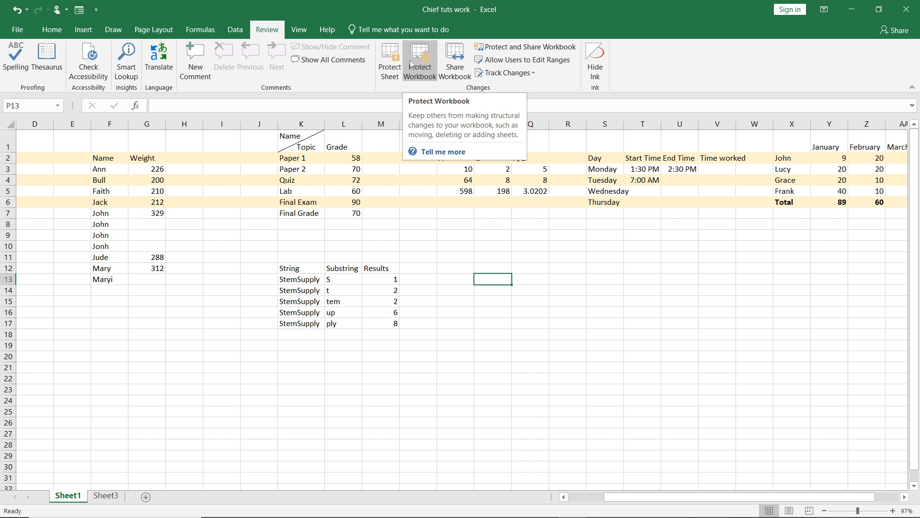
pyautogui.click(389, 56)
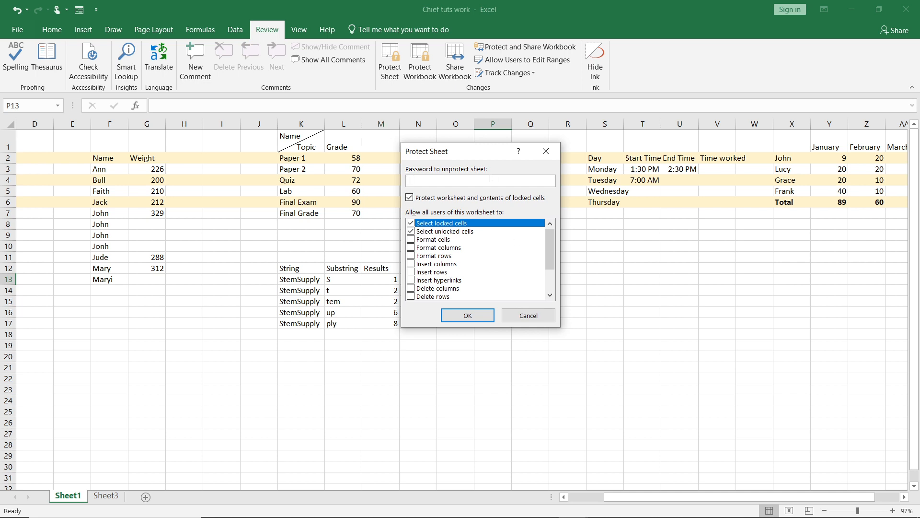
pyautogui.write('1234')
pyautogui.click(474, 314)
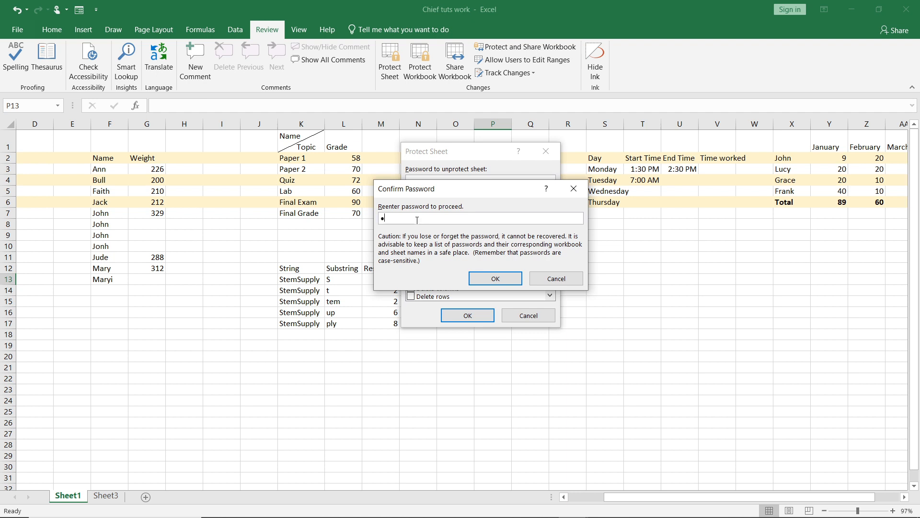
pyautogui.click(508, 278)
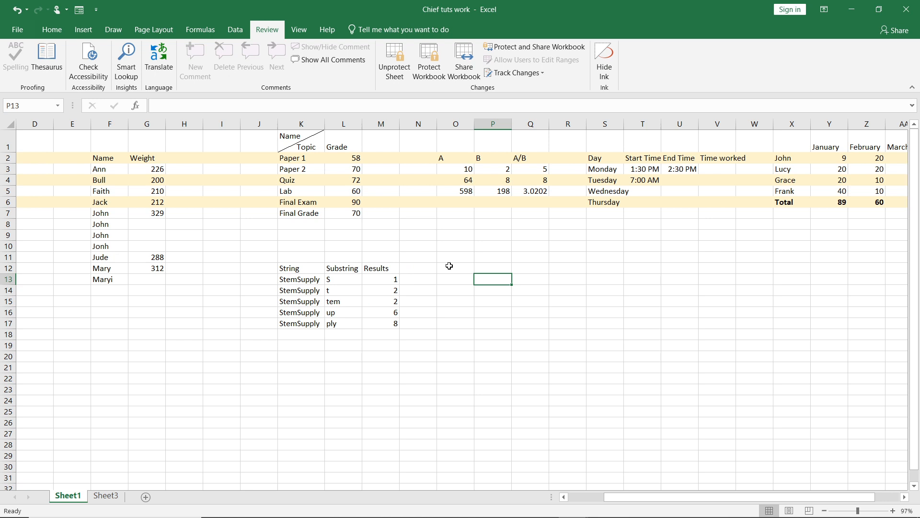
pyautogui.click(387, 284)
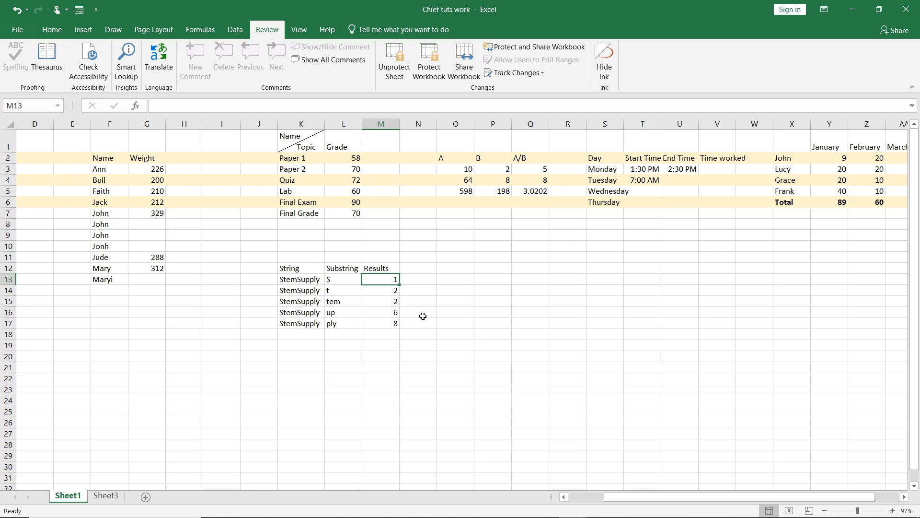
pyautogui.click(384, 294)
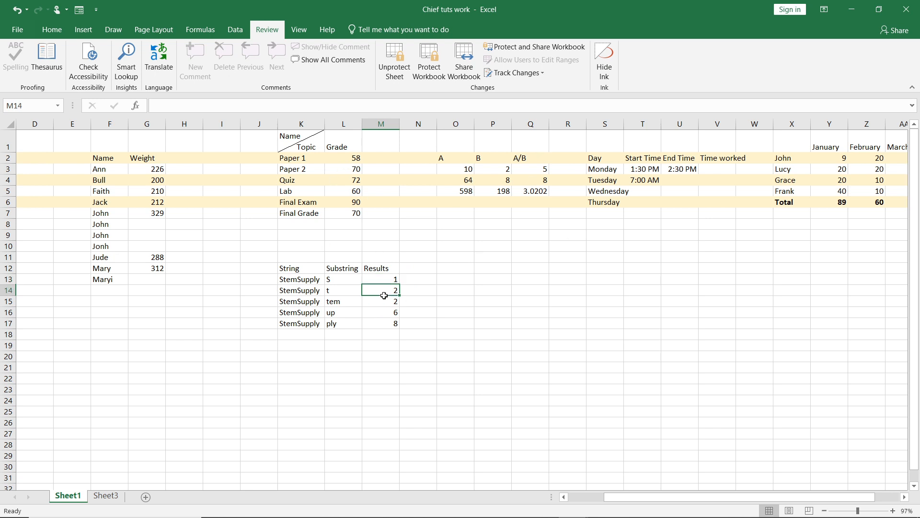
pyautogui.click(386, 302)
pyautogui.click(388, 317)
pyautogui.click(388, 291)
pyautogui.doubleClick(388, 291)
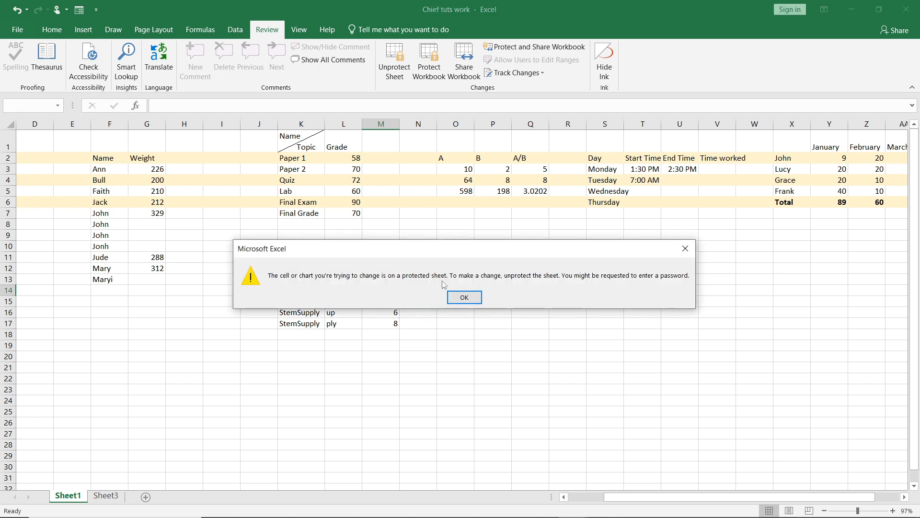
pyautogui.click(459, 301)
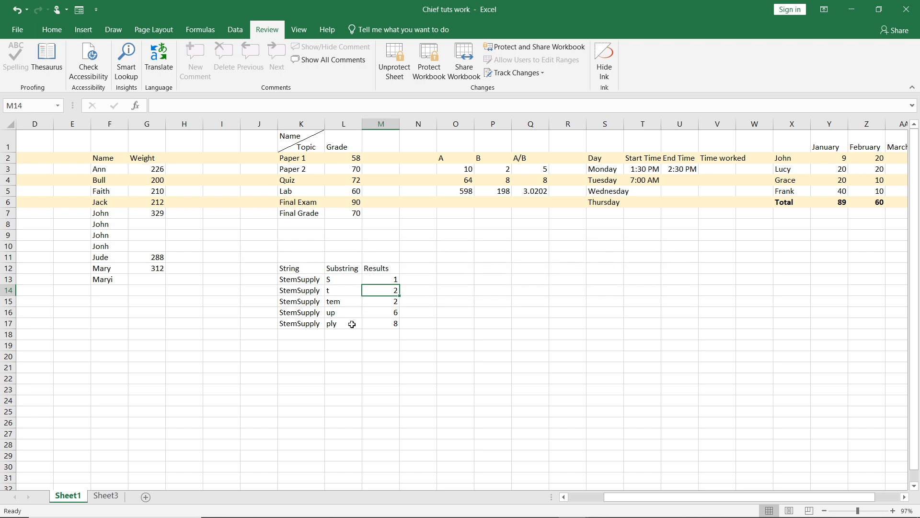
pyautogui.click(344, 281)
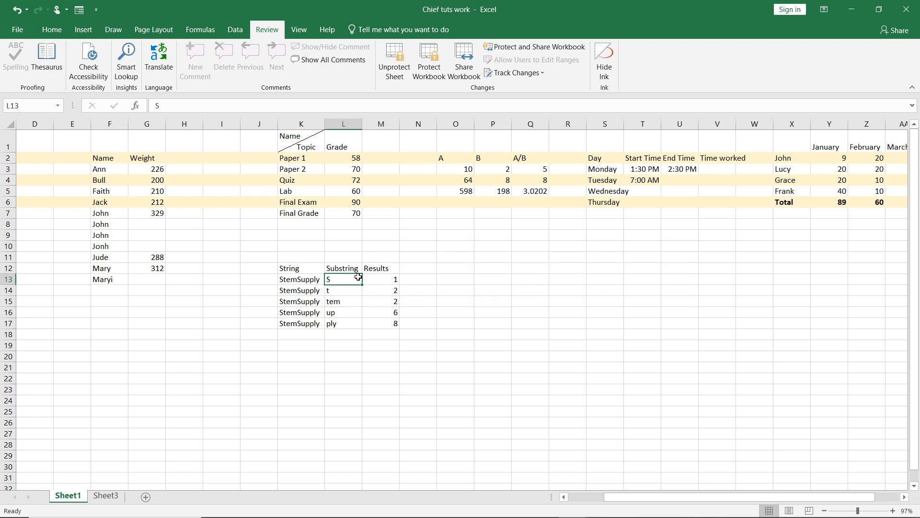
pyautogui.doubleClick(348, 279)
pyautogui.click(514, 279)
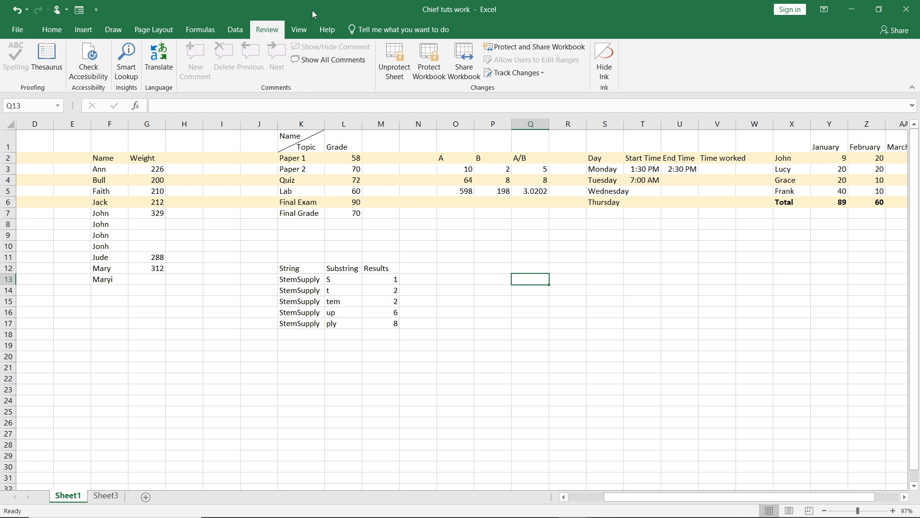
# Unprotect Sheet1 with the sheet password and verify M13 shows =FIND(L13,K13) again.
pyautogui.click(397, 59)
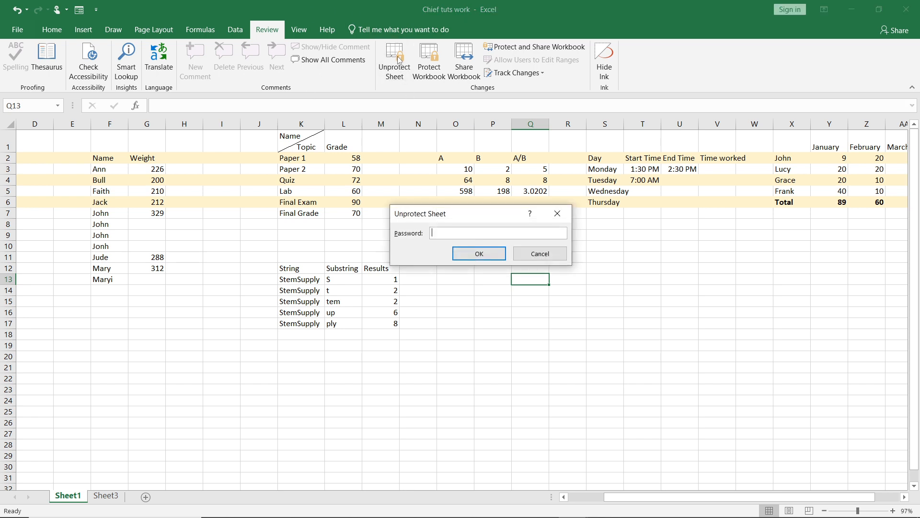
pyautogui.write('1234')
pyautogui.click(471, 256)
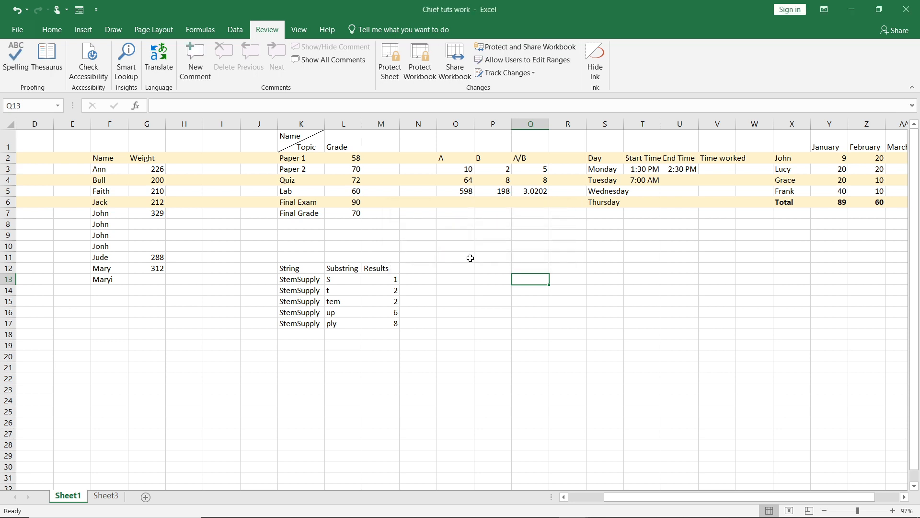
pyautogui.click(393, 281)
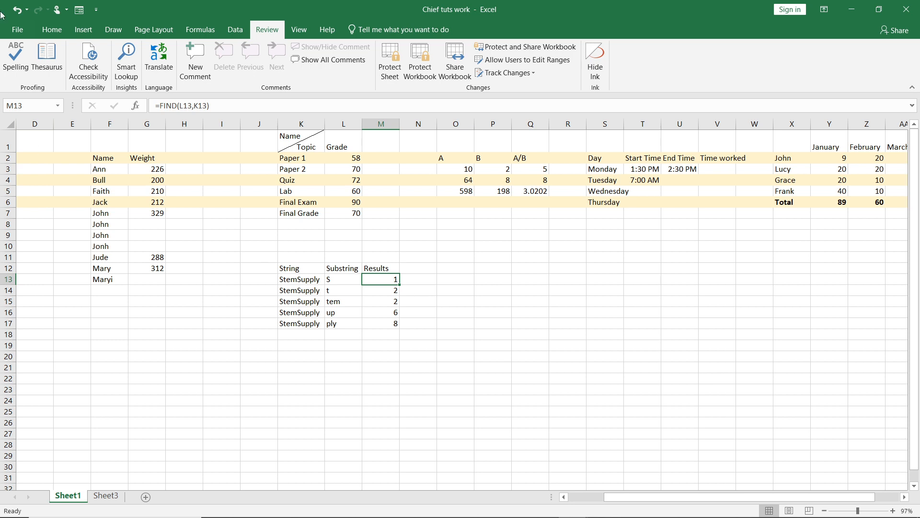
pyautogui.click(57, 31)
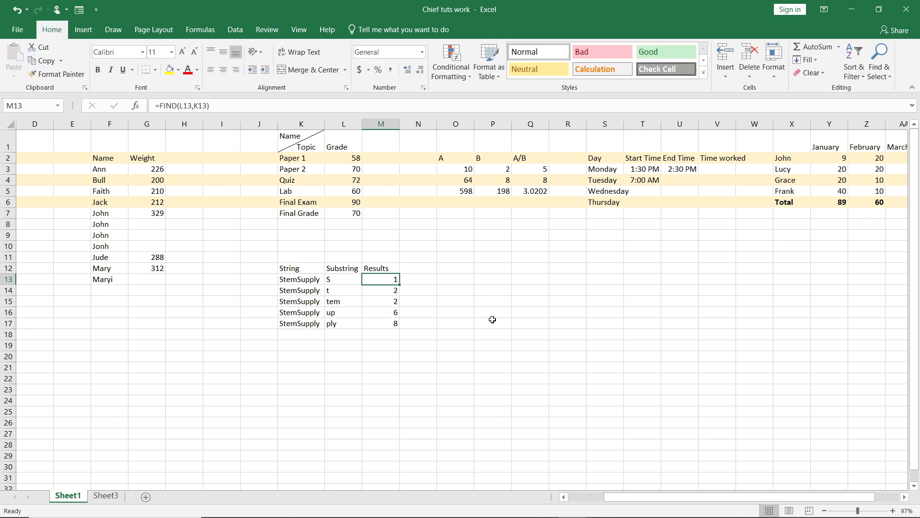